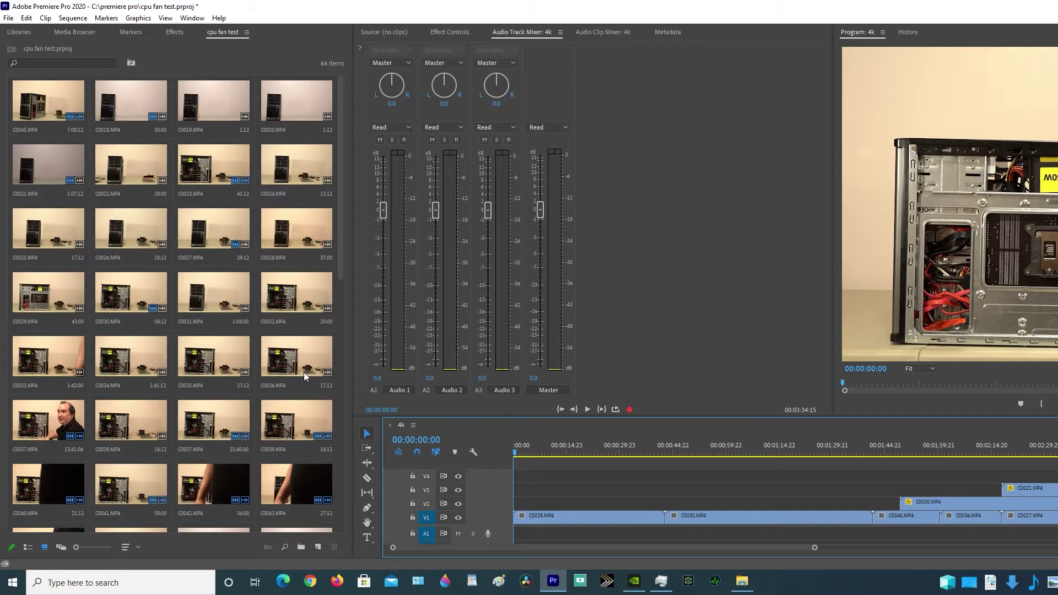
- Check the project's general settings and close them without changes
left_click(9, 20)
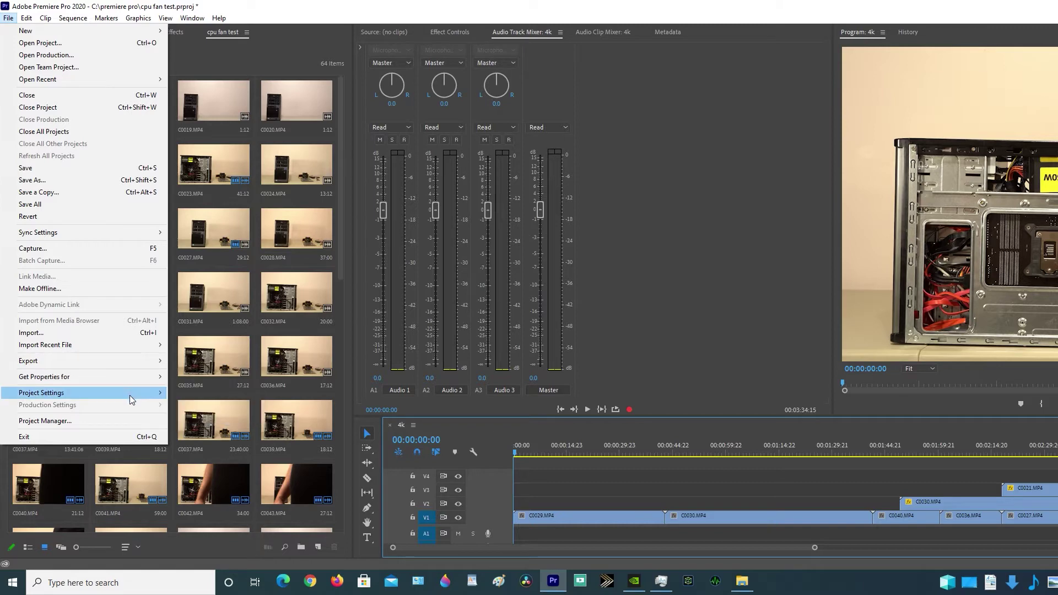
mouse_move(130, 395)
left_click(182, 393)
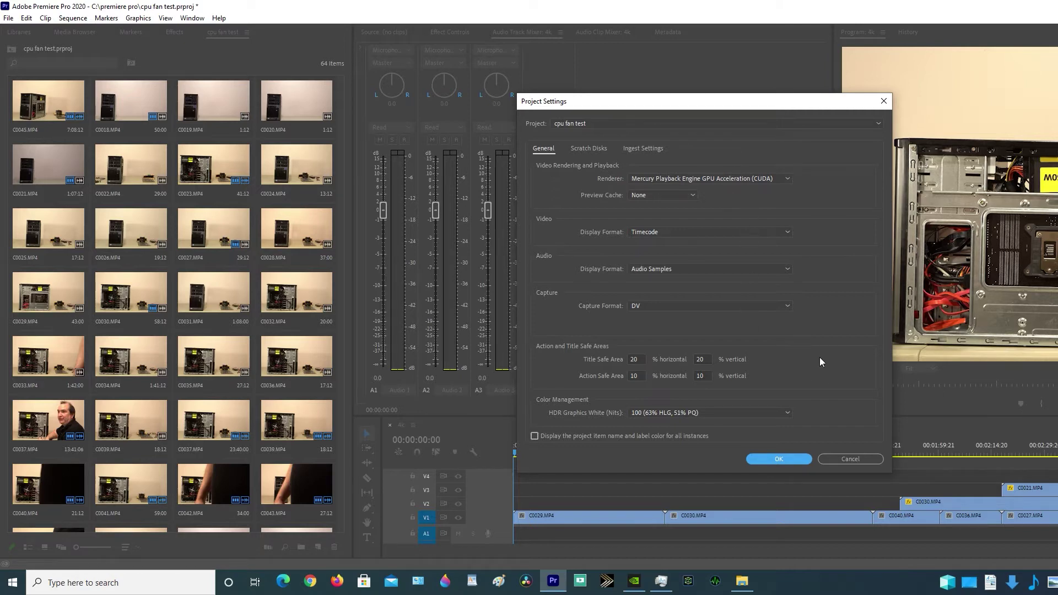
left_click(857, 464)
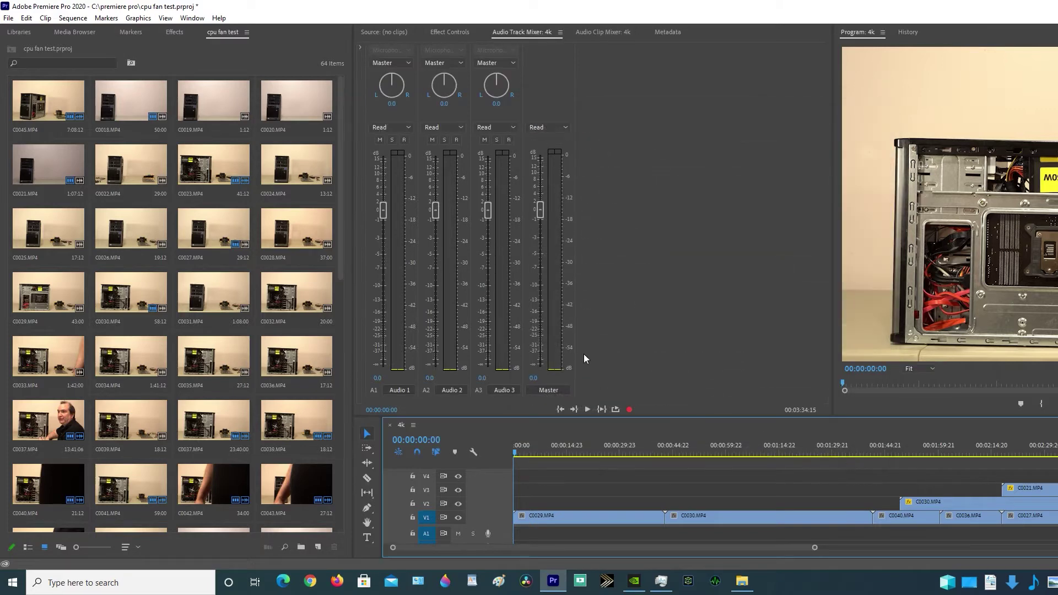
- Review the Media preferences and close them unchanged
left_click(25, 18)
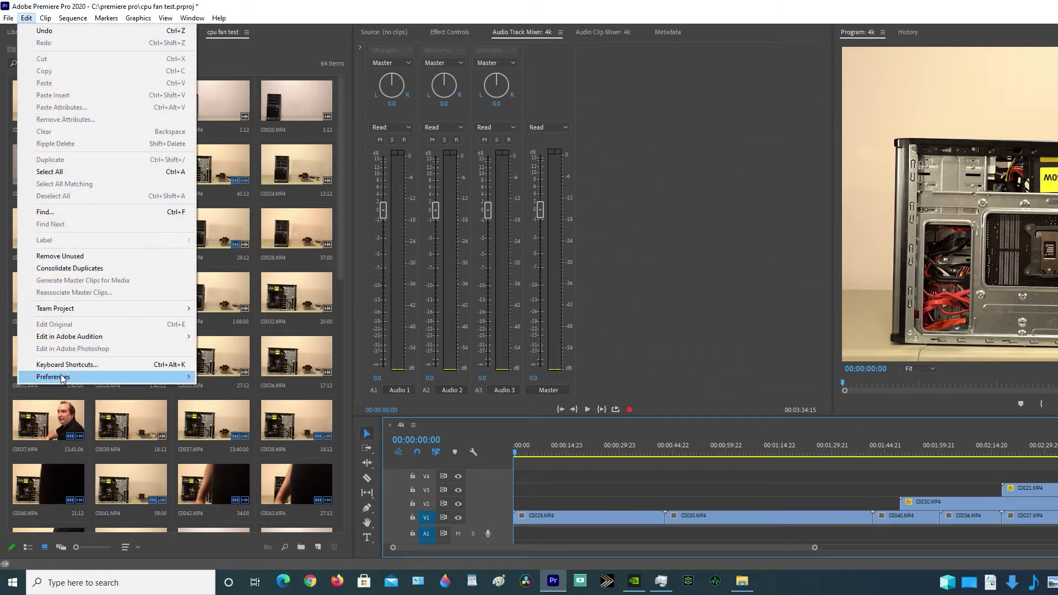
mouse_move(64, 379)
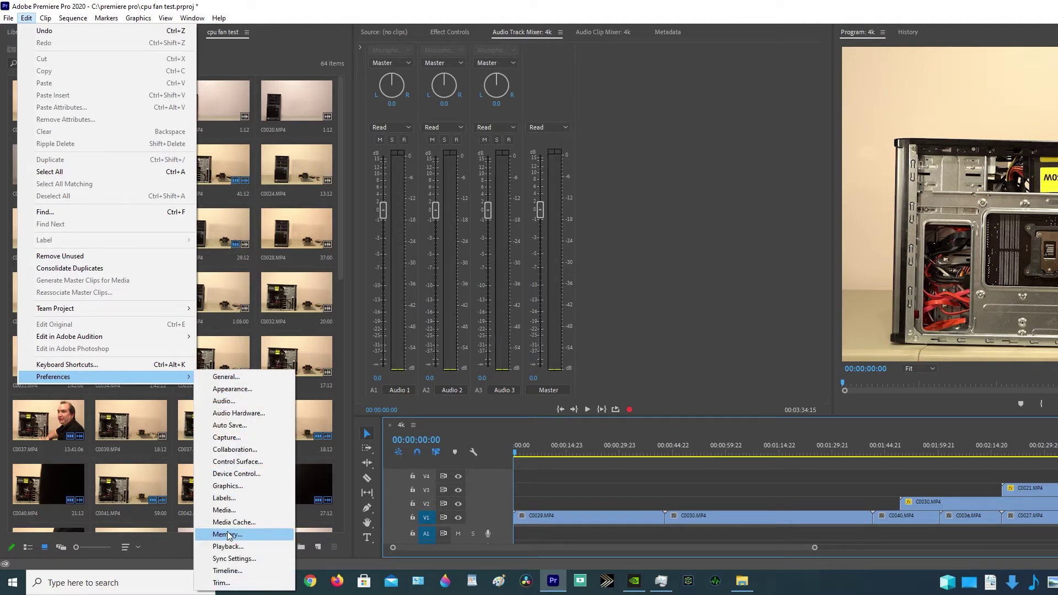
left_click(230, 510)
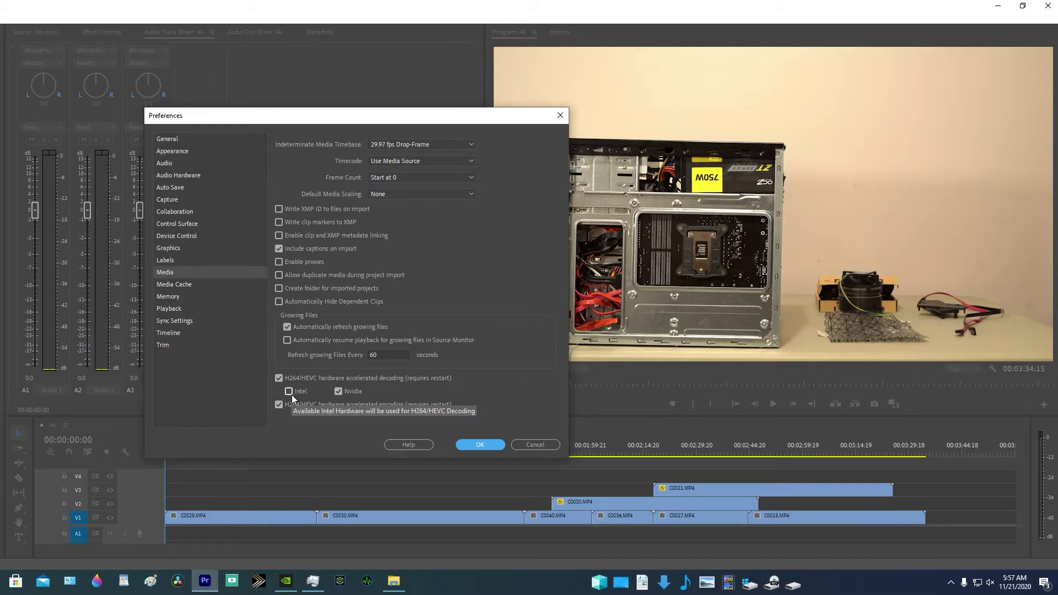
left_click(526, 444)
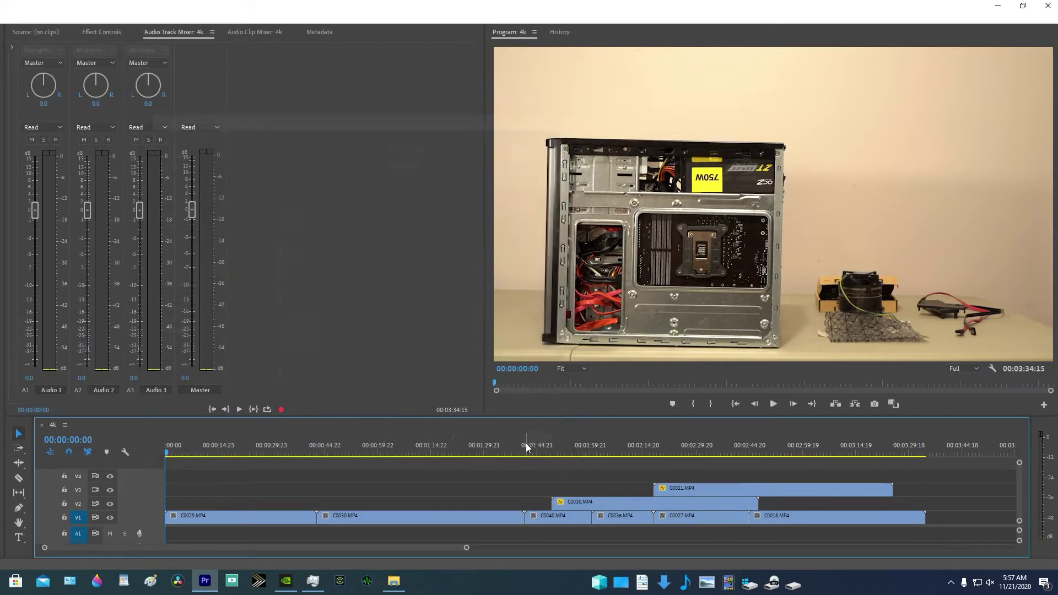
- Play the 4k sequence from the start with Task Manager's GPU graphs alongside
left_click(228, 451)
left_click(164, 447)
left_click(775, 404)
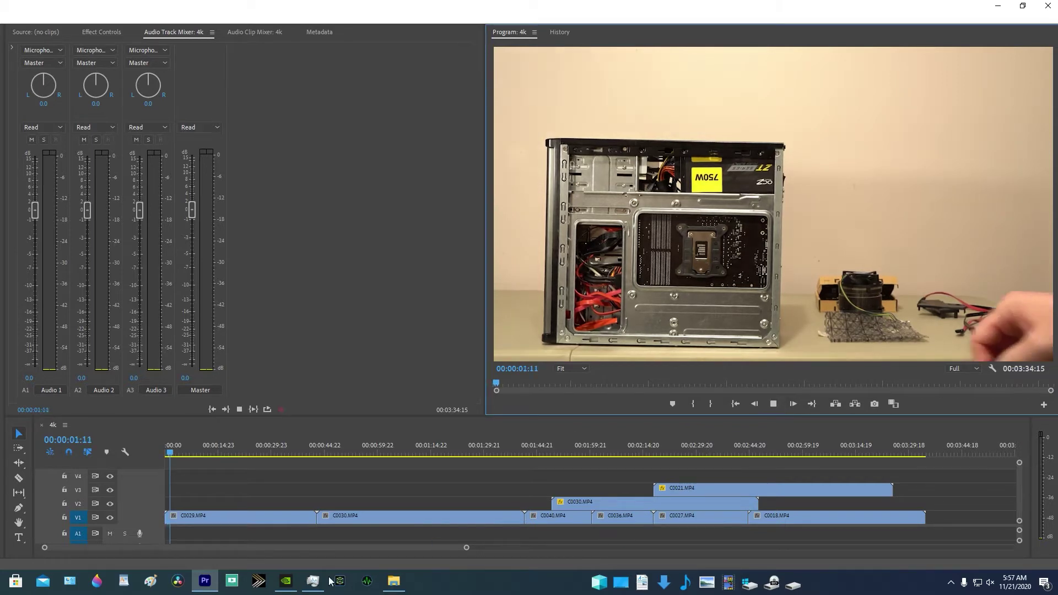
left_click(313, 581)
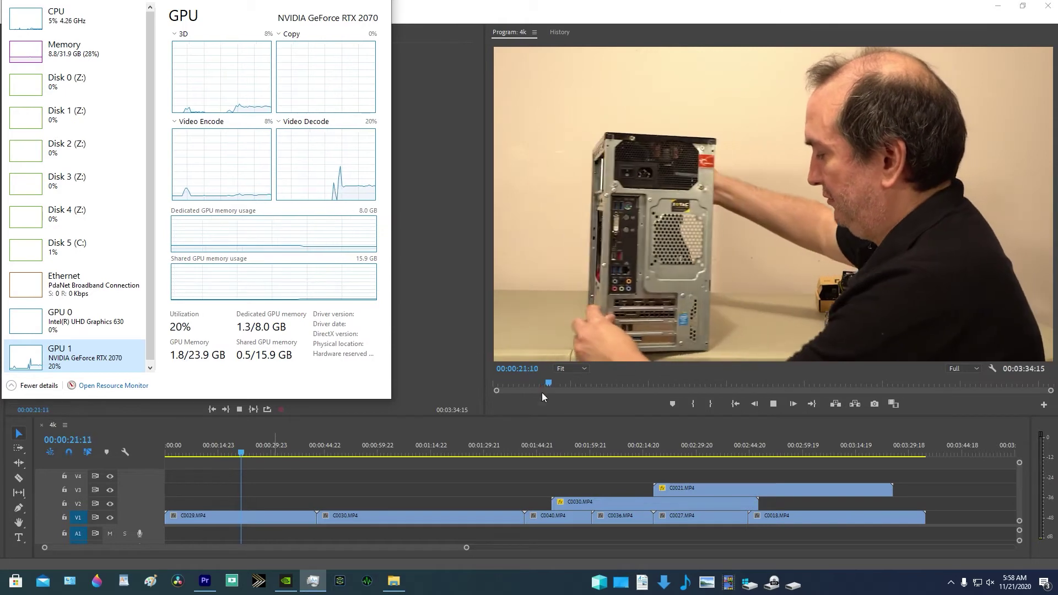
- Resume playback from about 1:59 to watch the RTX 2070's video decode load
left_click(589, 449)
left_click(773, 404)
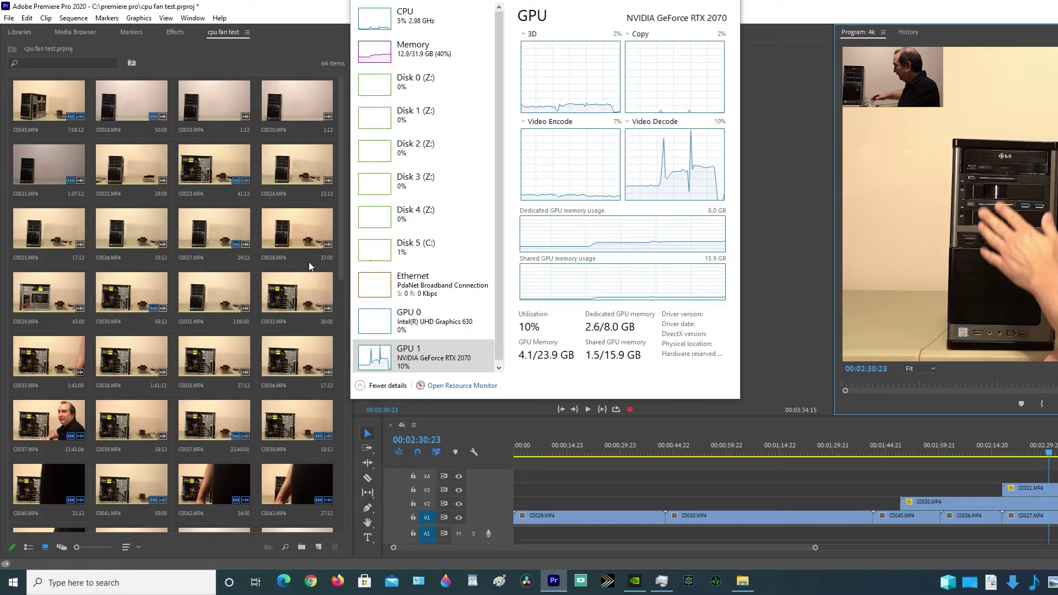
left_click(8, 18)
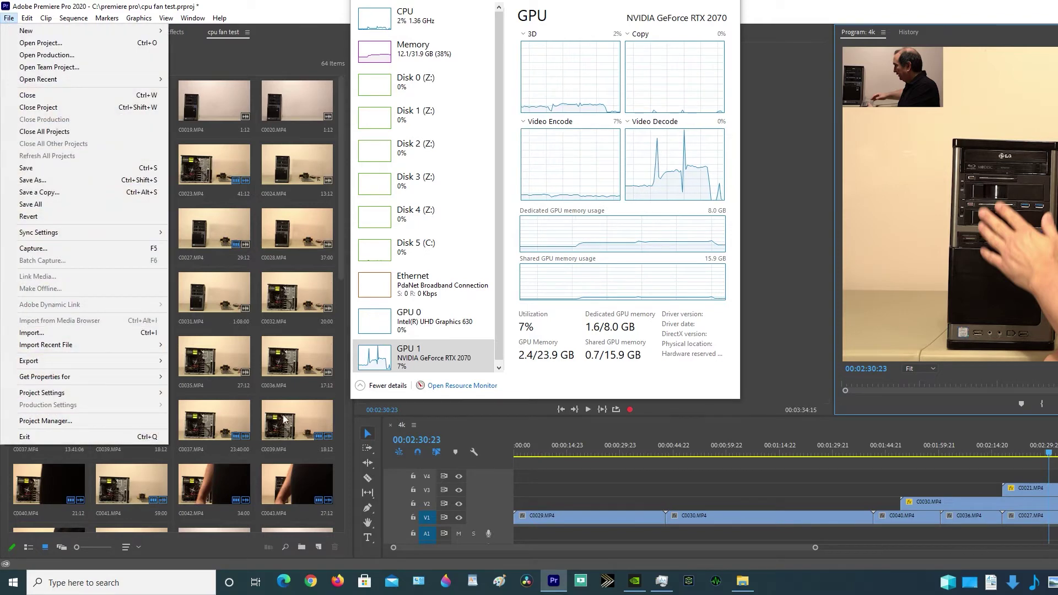
- Set a 40 Mbps H.264 target bitrate in Export Settings and start encoding 4k_1.mp4
left_click(449, 425)
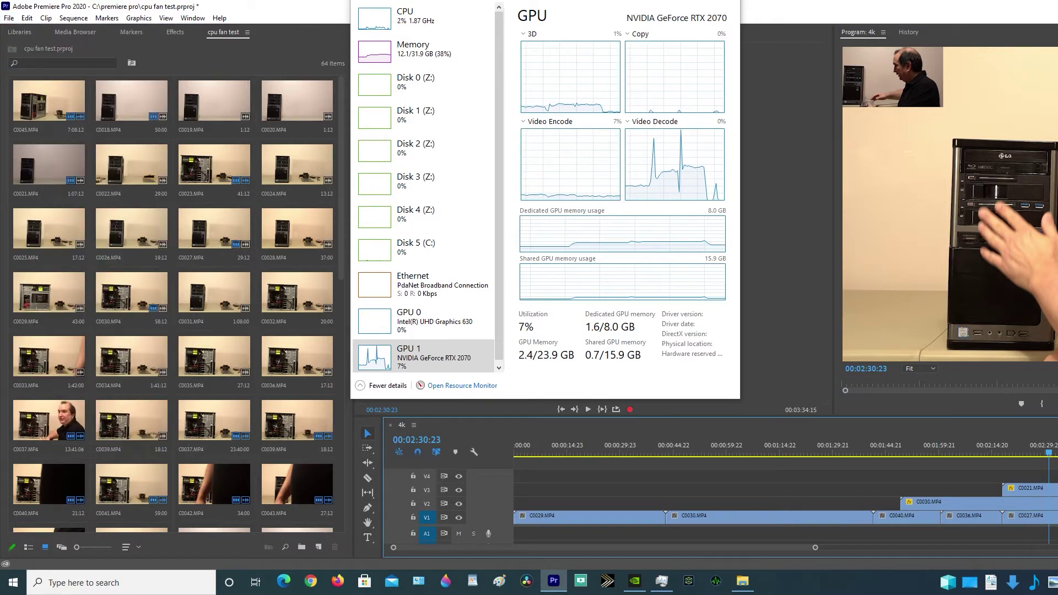
left_click(9, 18)
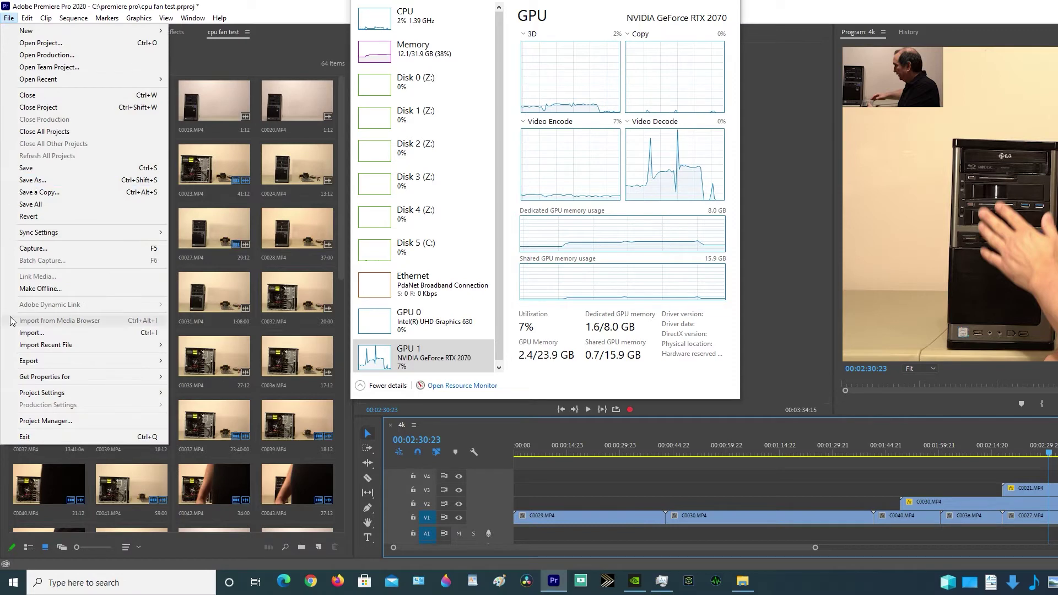
mouse_move(12, 362)
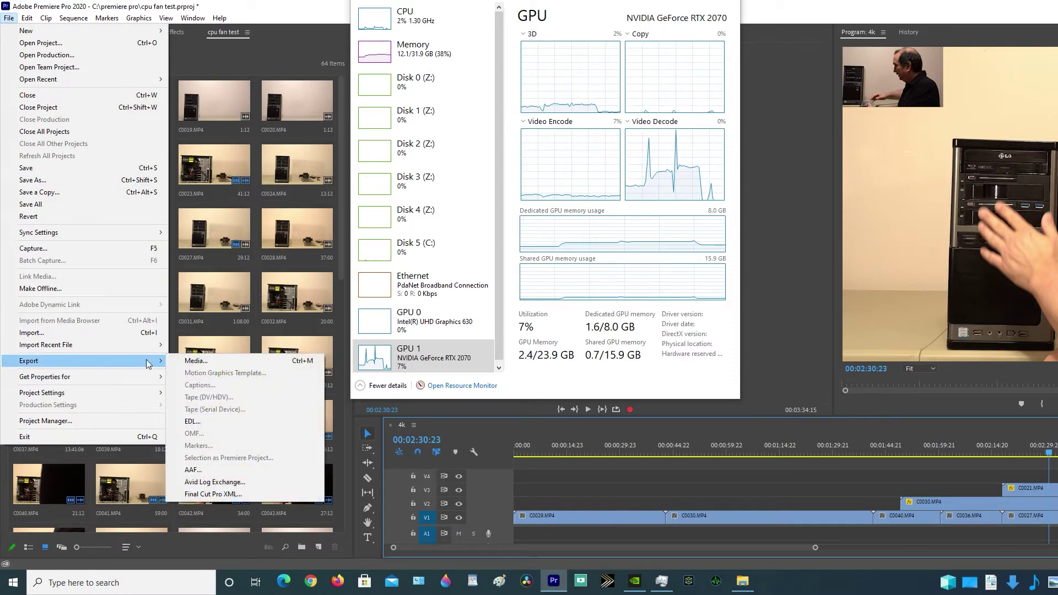
left_click(188, 361)
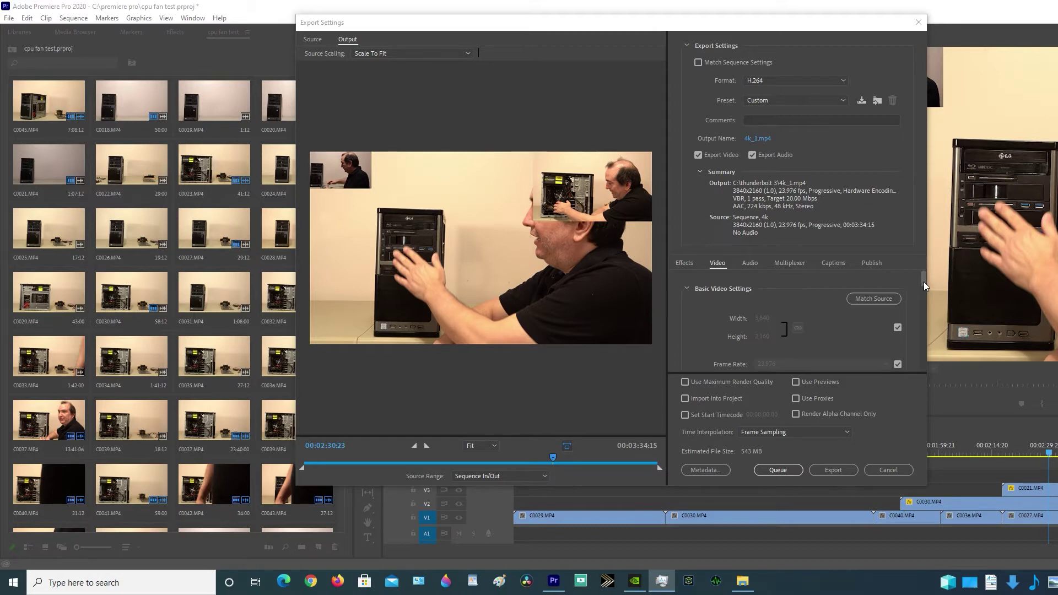
left_click_drag(924, 282, 921, 350)
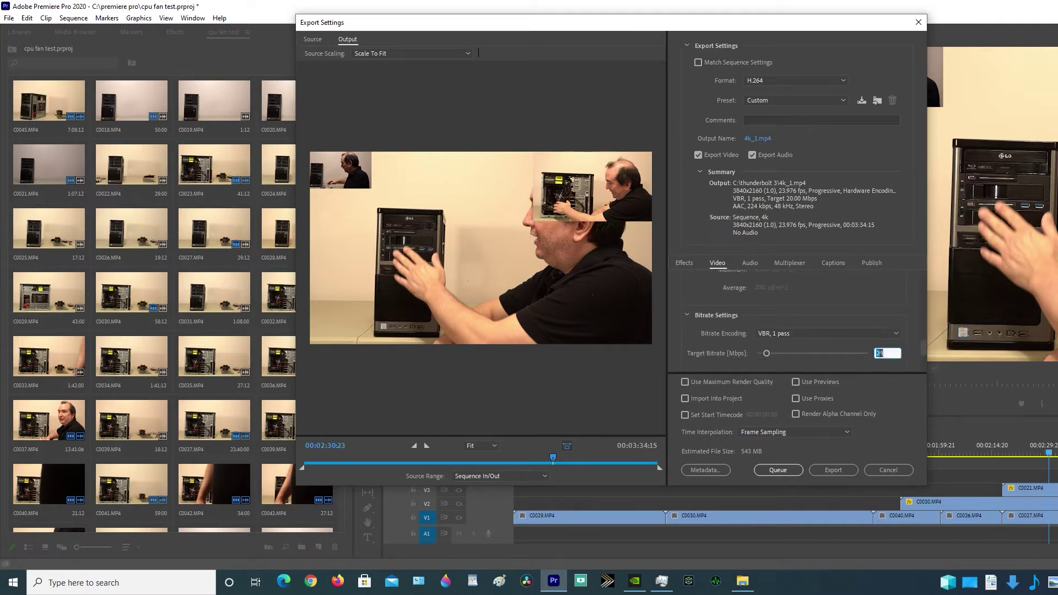
type("4")
key("Return")
left_click(836, 470)
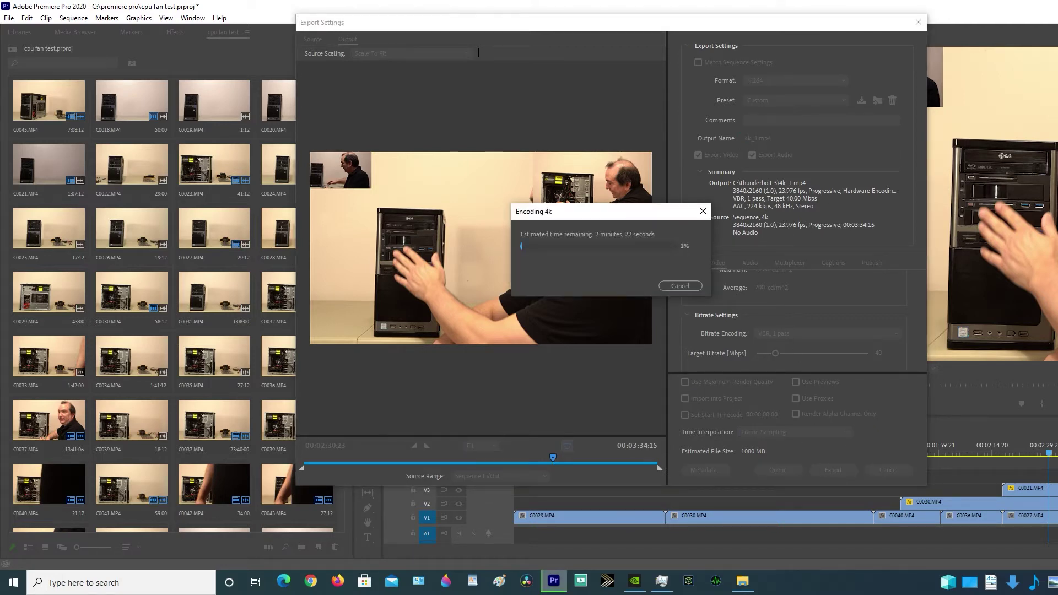
- Bring up Task Manager and raise it on screen to watch GPU load while encoding
key("ctrl+shift+Escape")
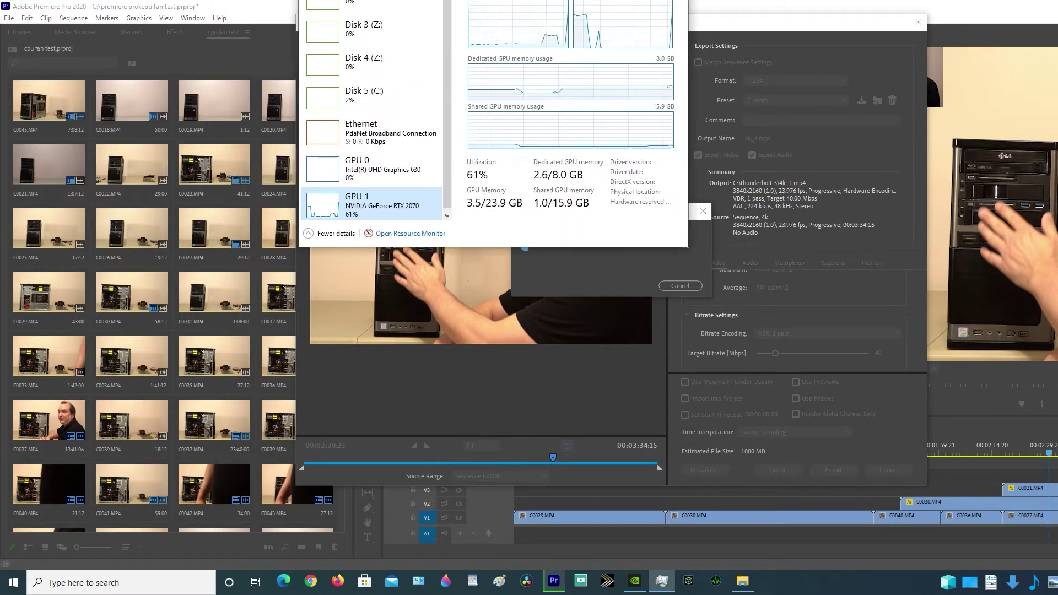
left_click_drag(505, 17, 503, 0)
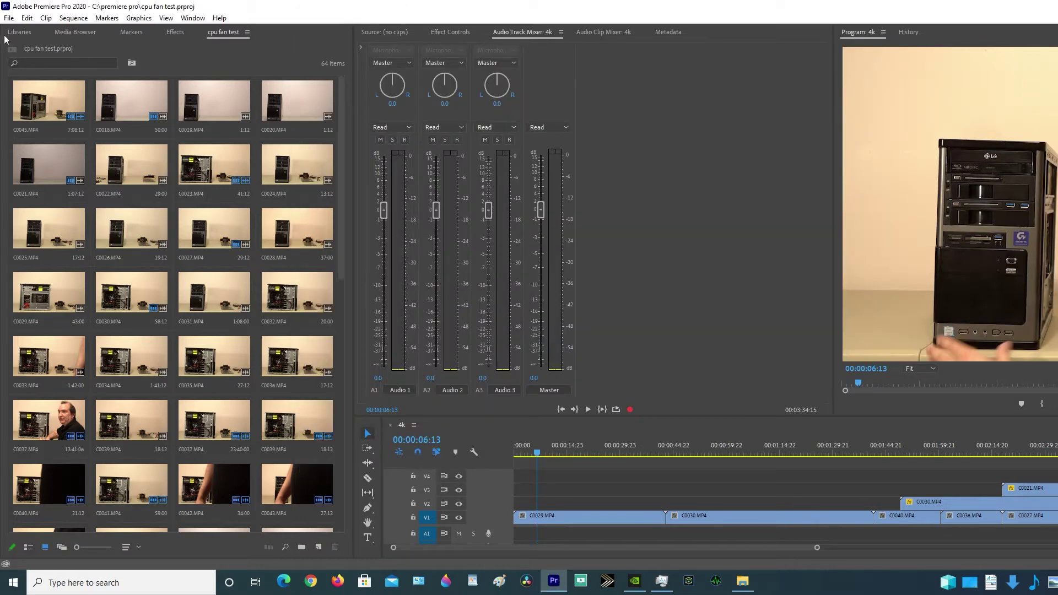
left_click(8, 18)
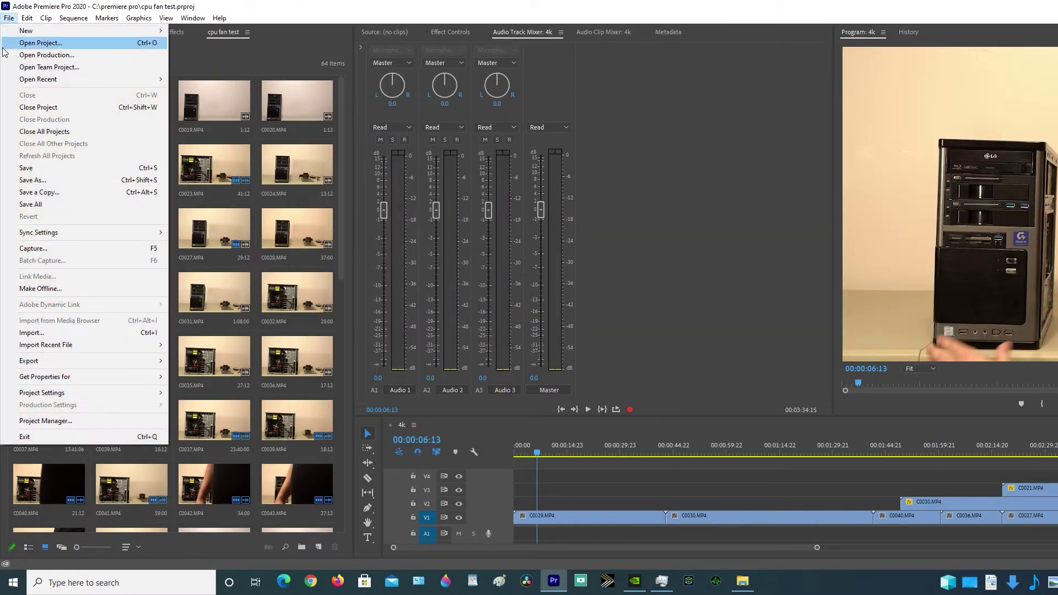
mouse_move(39, 395)
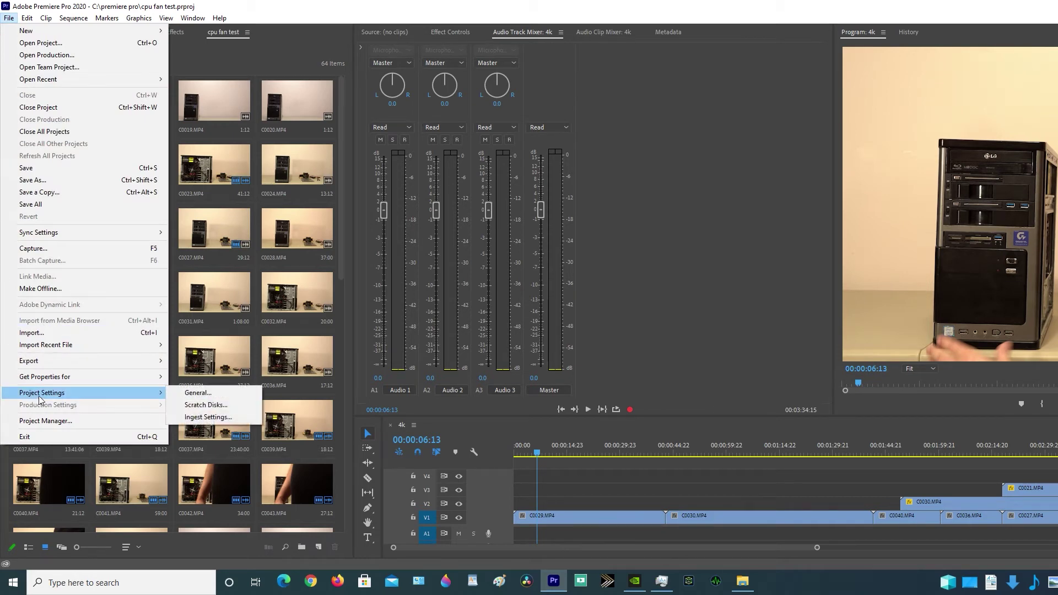
left_click(194, 393)
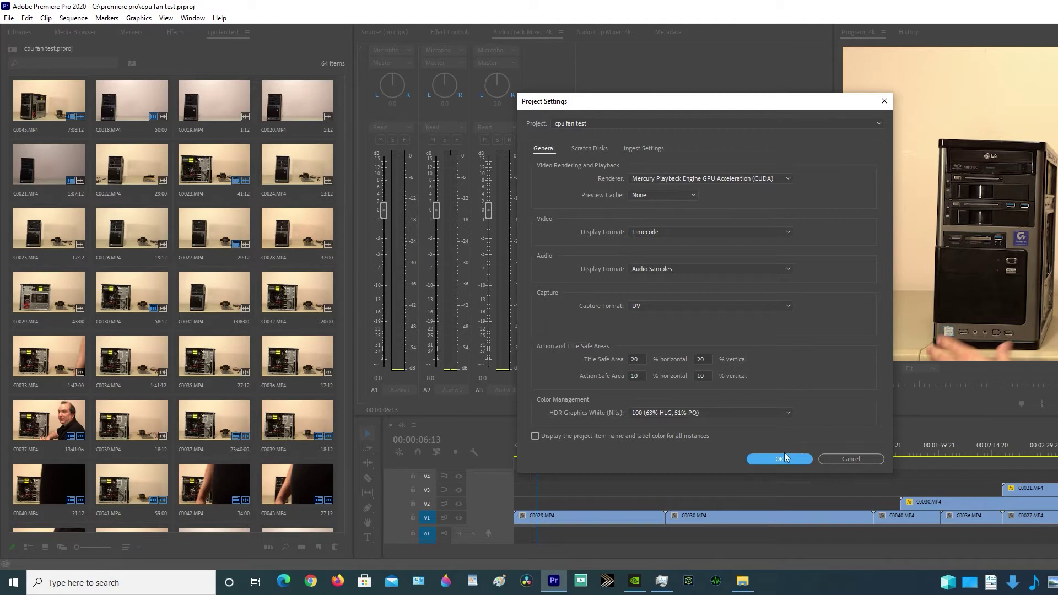
left_click(853, 462)
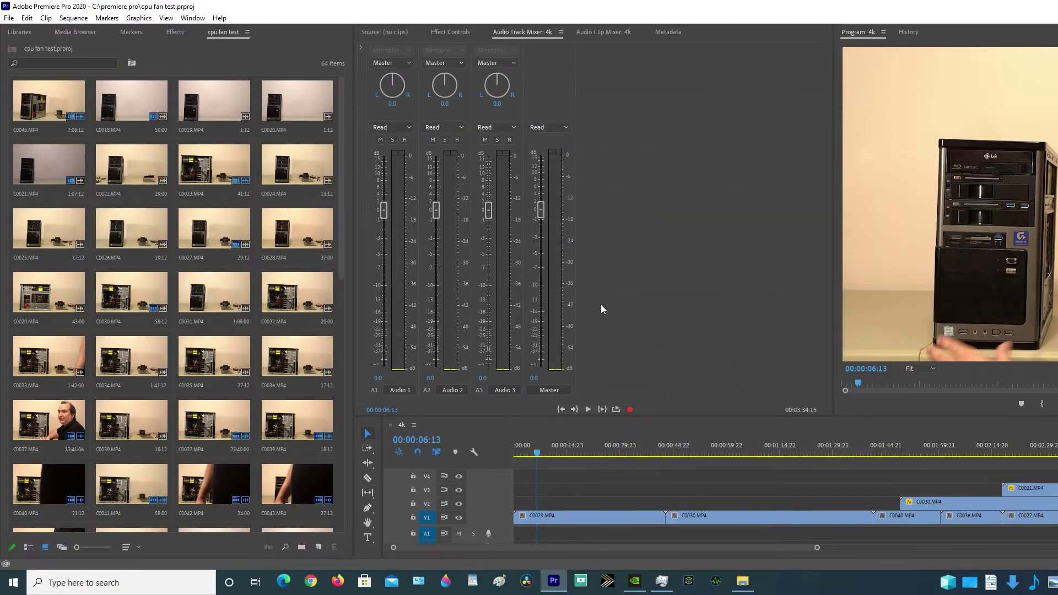
left_click(27, 19)
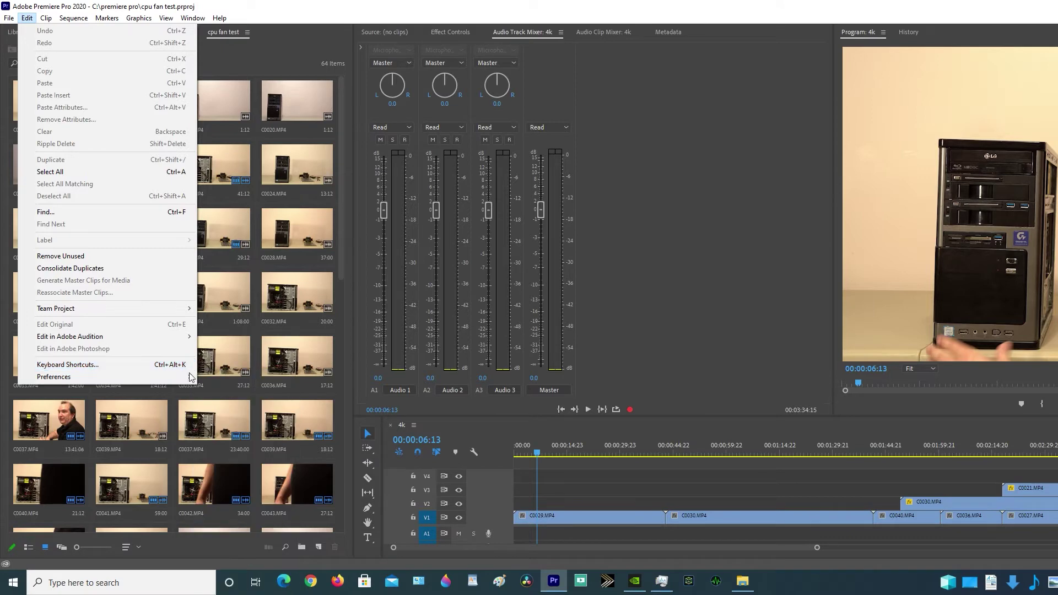
mouse_move(190, 381)
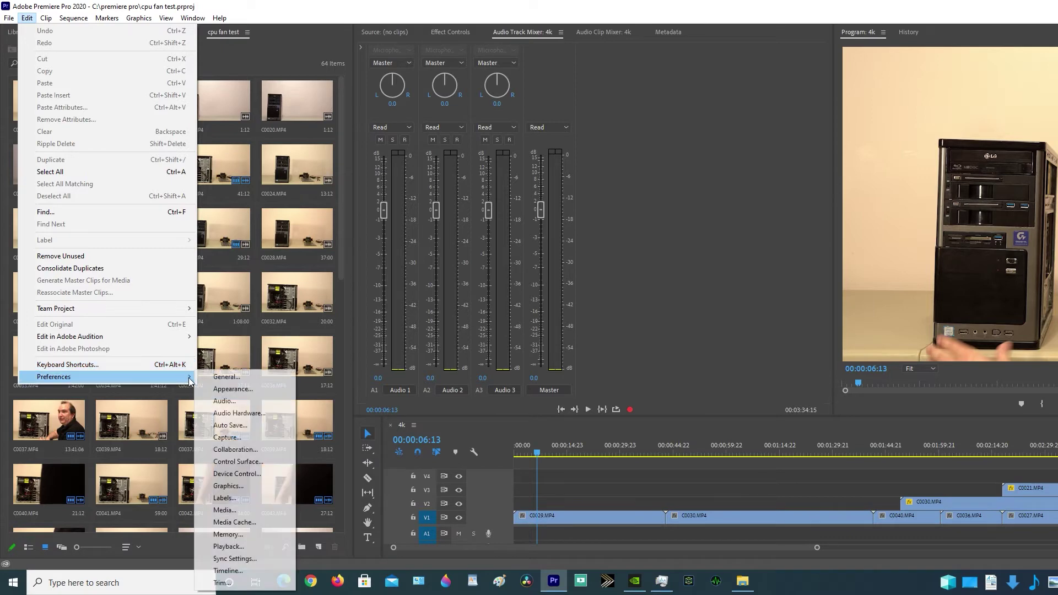
left_click(230, 511)
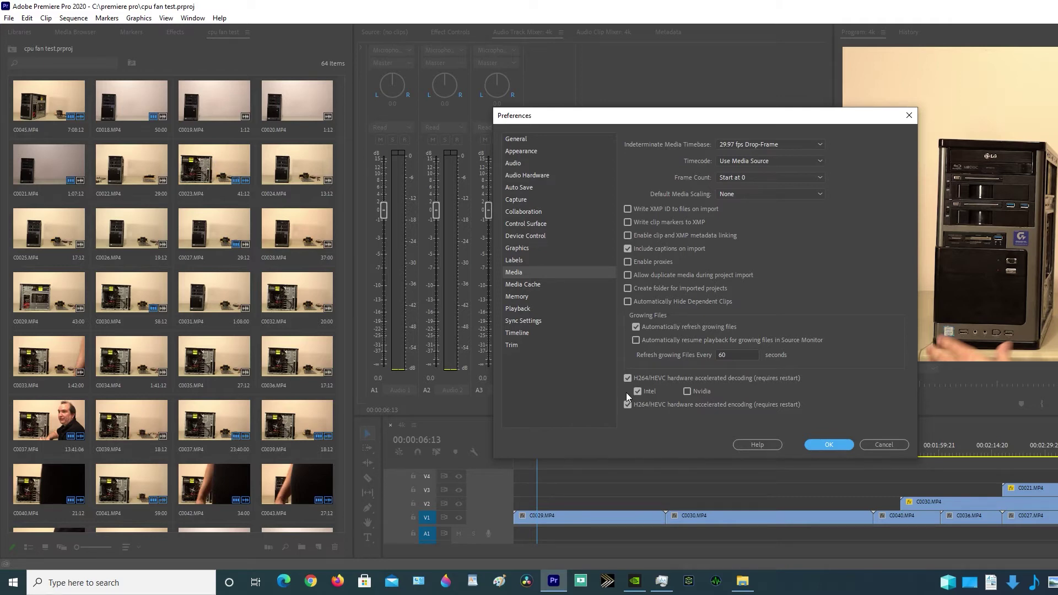
left_click(889, 444)
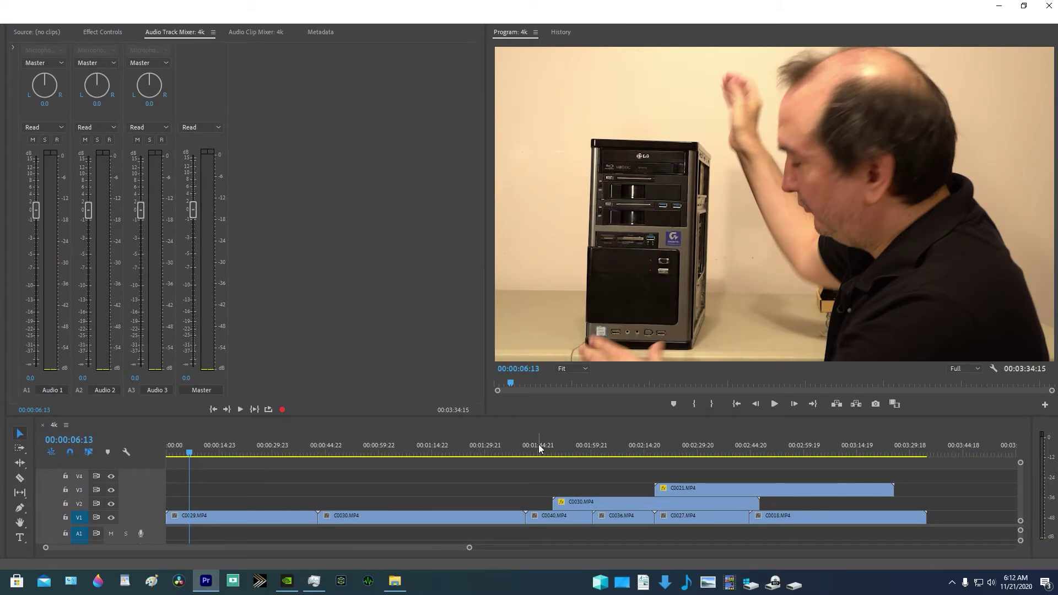
- Play the sequence from about 1:32 with Task Manager showing GPU load
left_click(494, 450)
key("space")
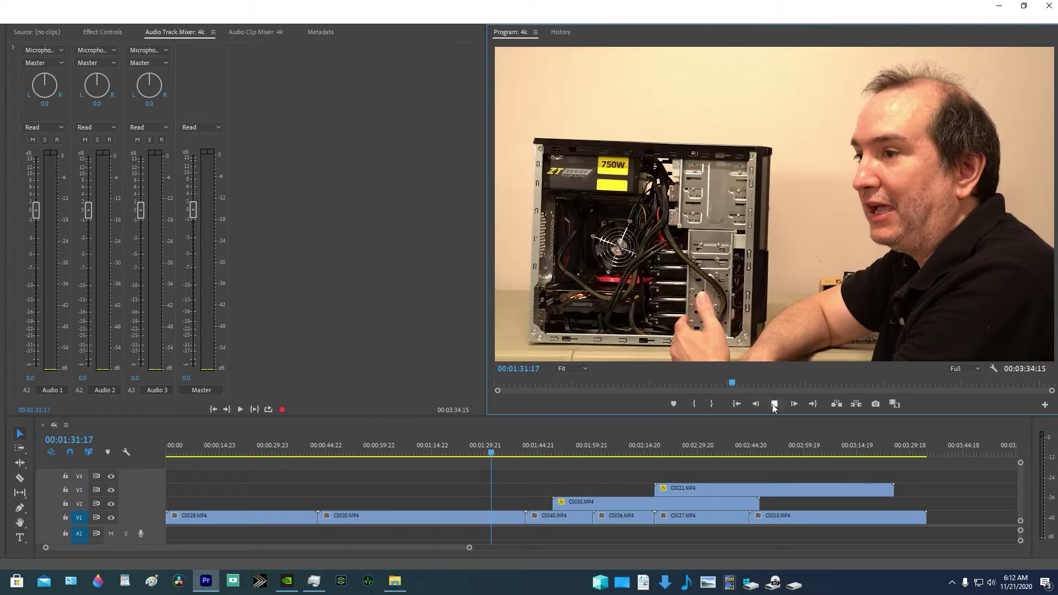
left_click(314, 581)
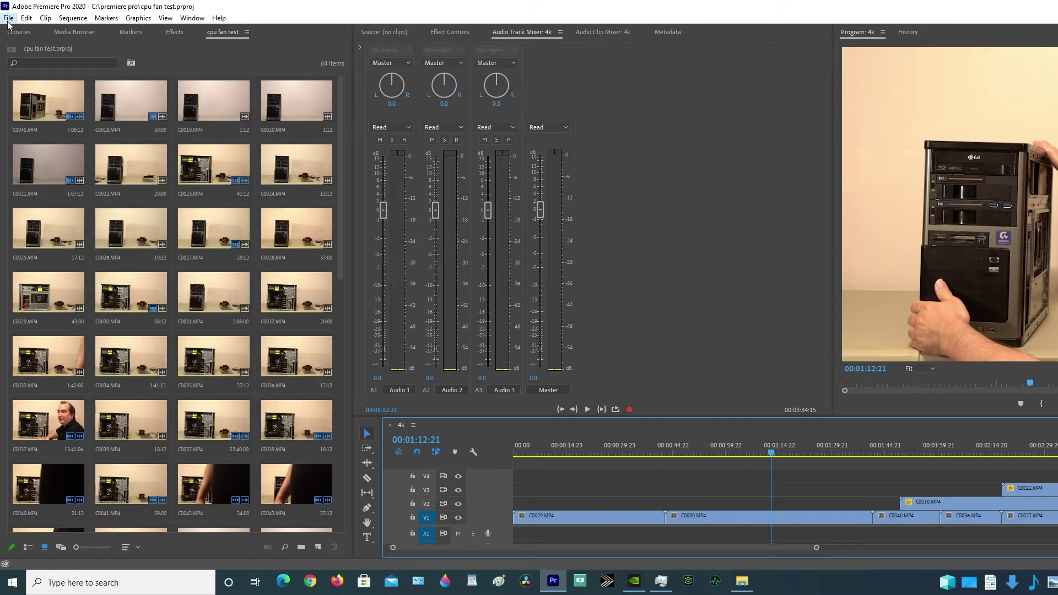
left_click(9, 18)
mouse_move(66, 396)
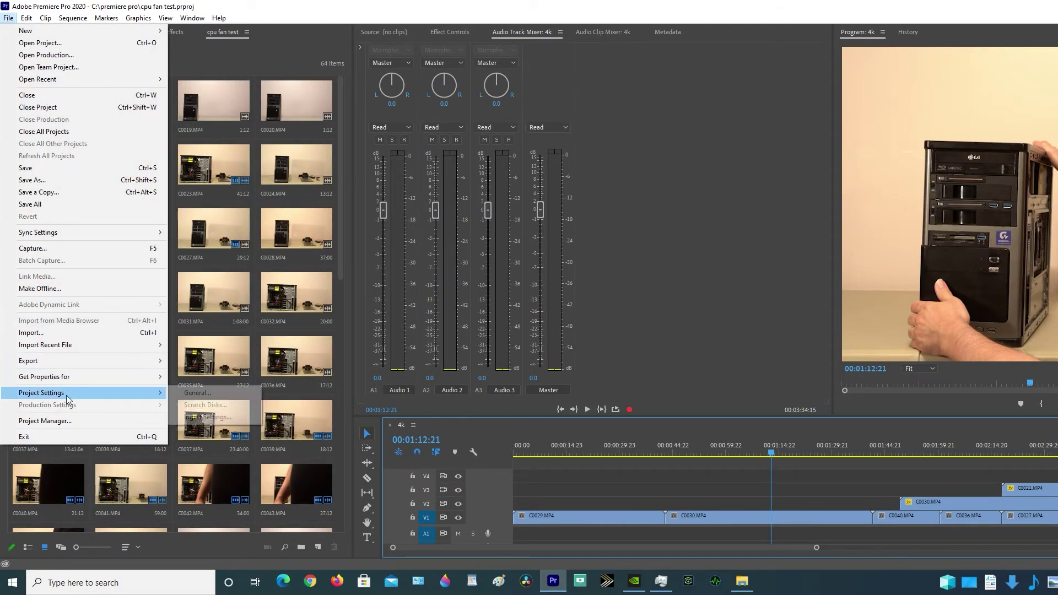
left_click(197, 393)
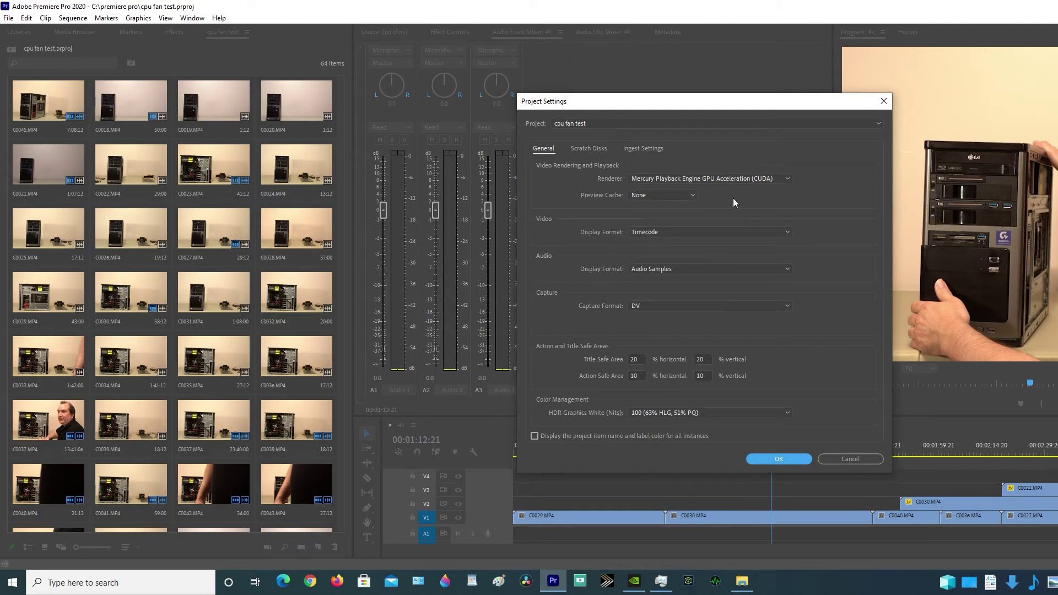
left_click(843, 460)
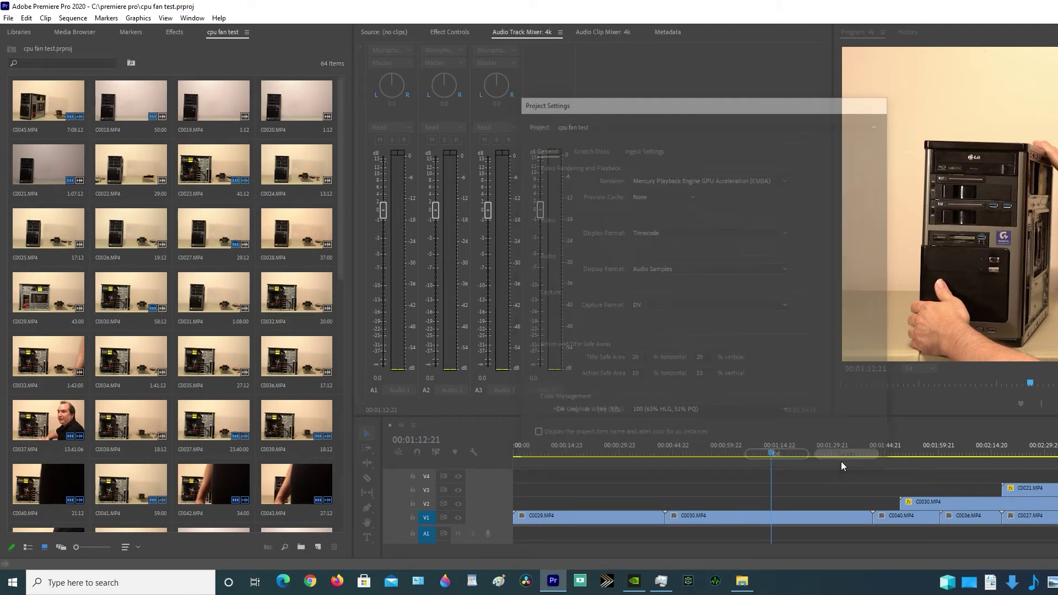
left_click(24, 20)
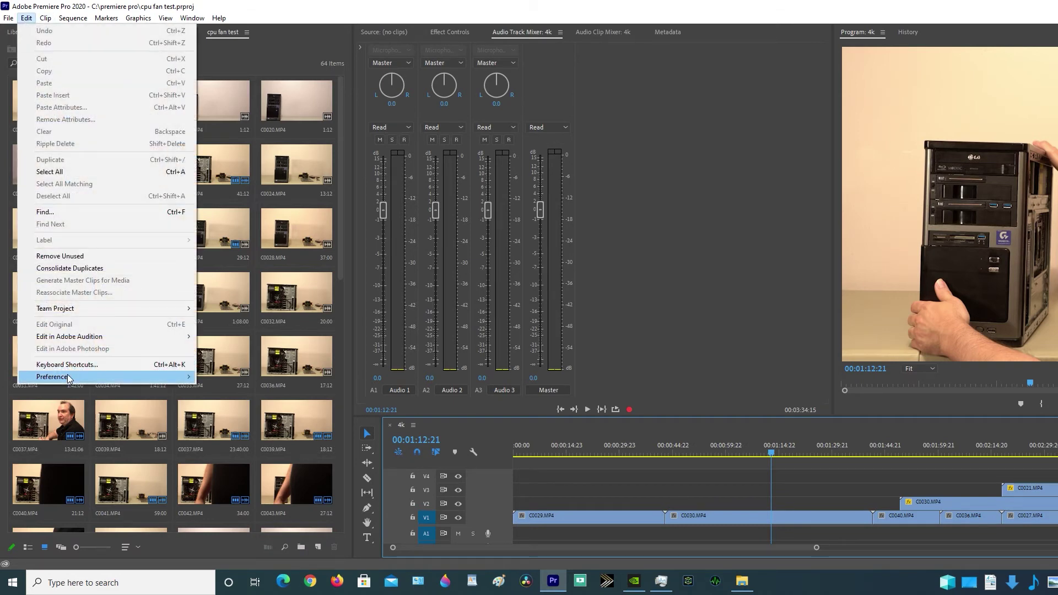
mouse_move(82, 378)
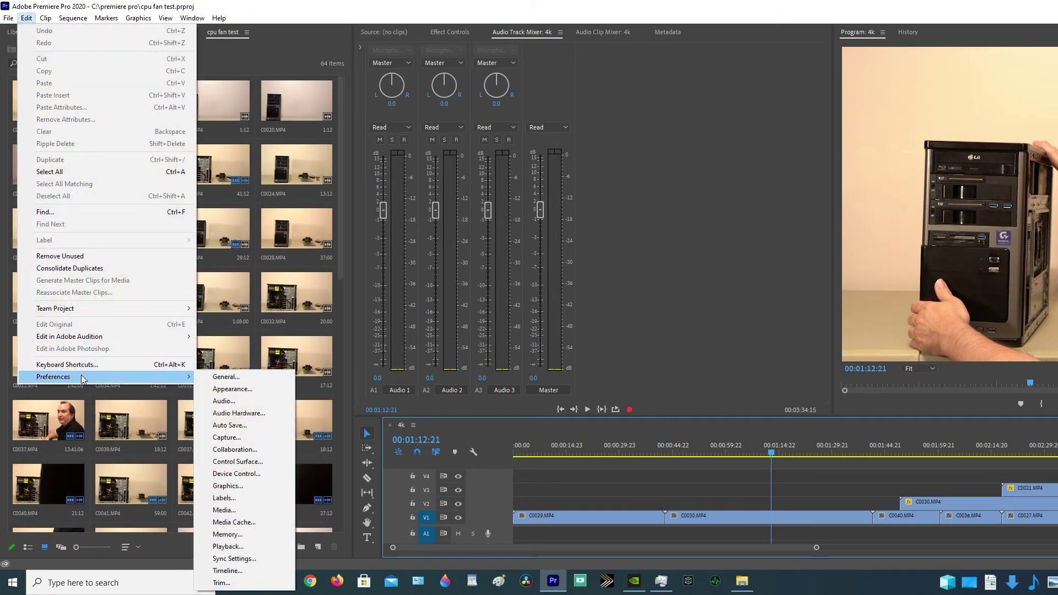
left_click(233, 510)
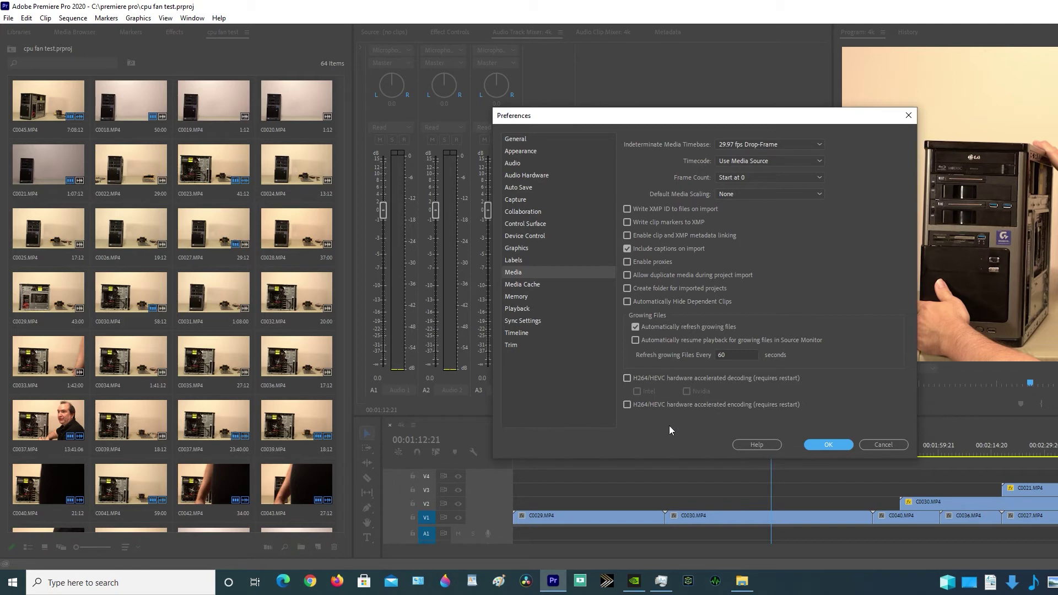
left_click(865, 447)
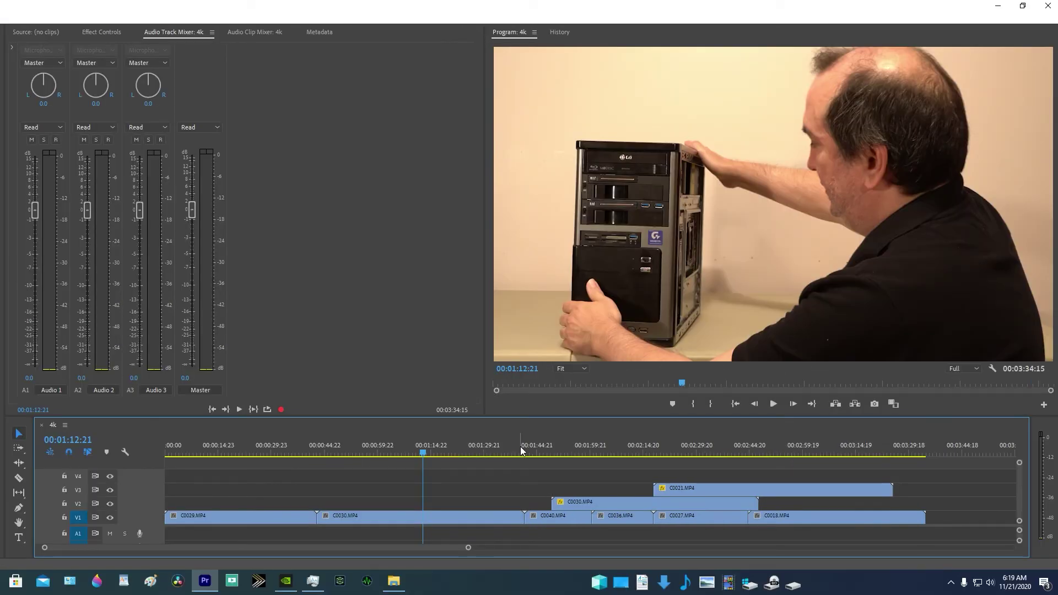
- With Task Manager in front, play the sequence, jump ahead and play again
left_click(312, 581)
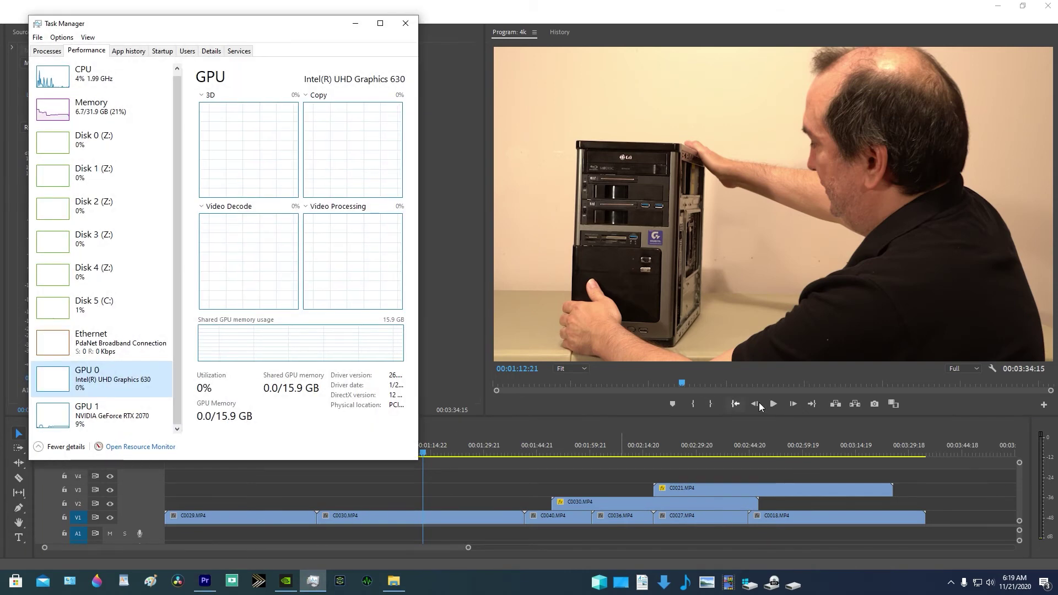
left_click(774, 405)
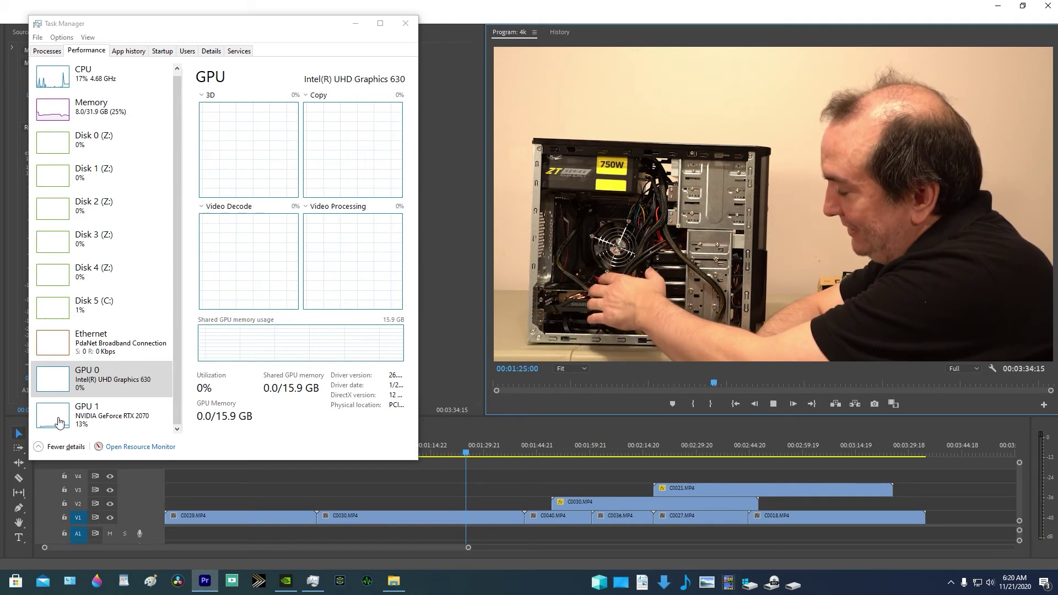
left_click(670, 450)
left_click(774, 404)
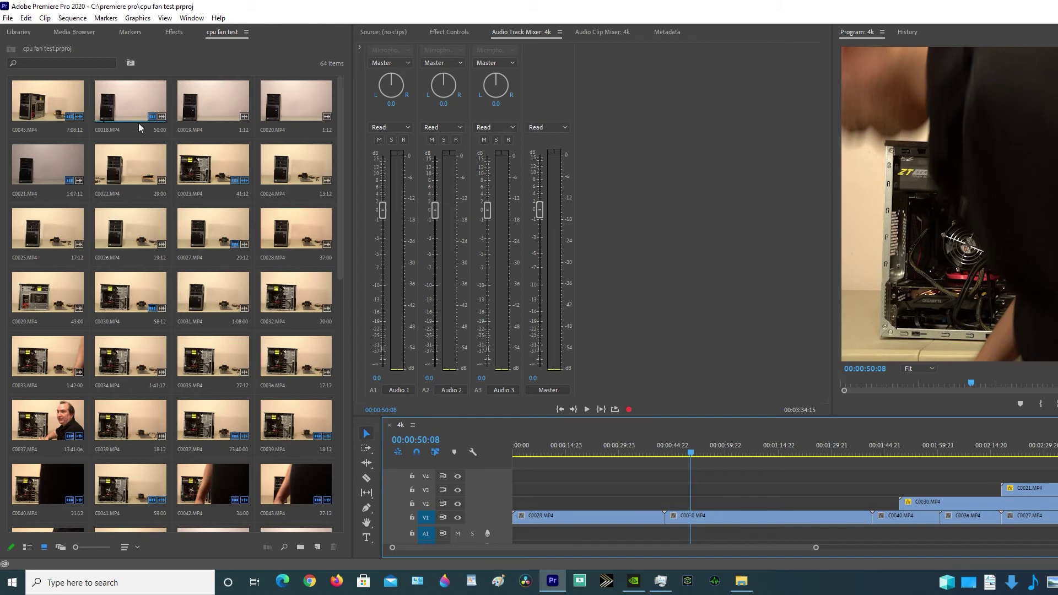
- Set a 90 Mbps maximum bitrate for the software-encoded H.264 export
left_click(6, 18)
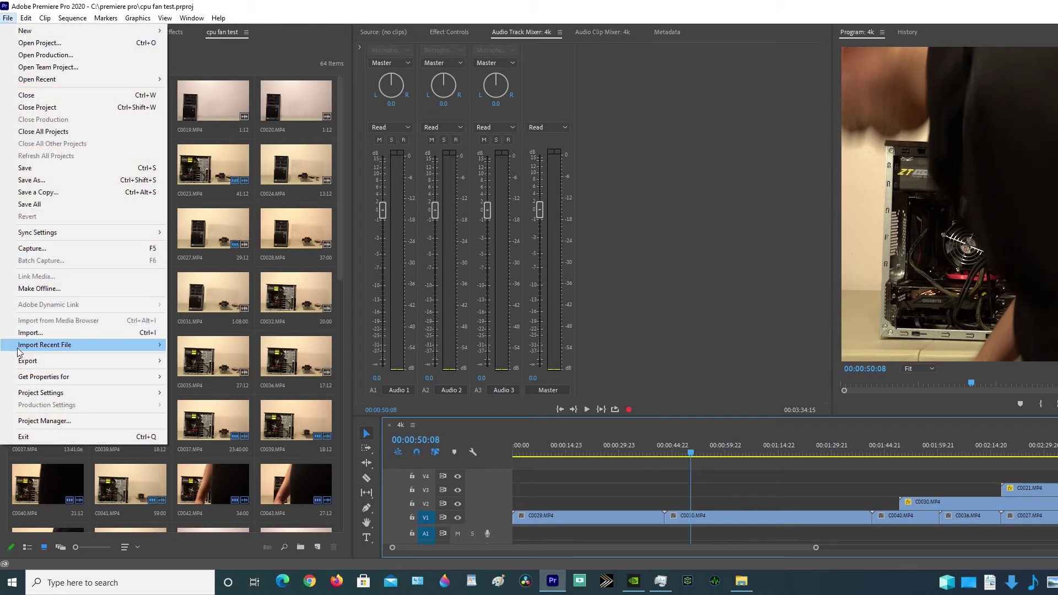
mouse_move(29, 363)
left_click(193, 361)
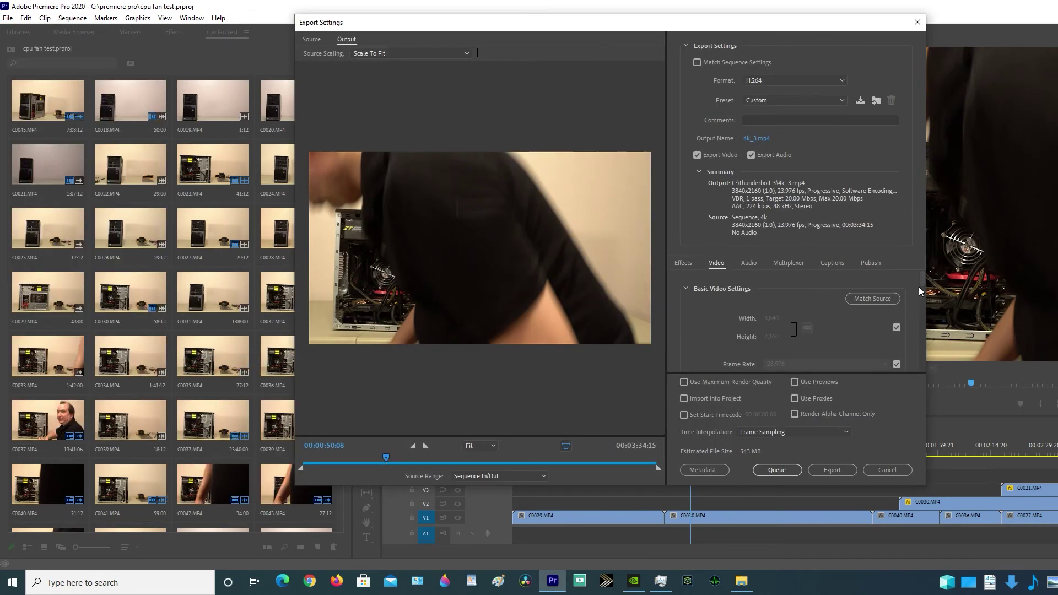
left_click_drag(922, 280, 920, 303)
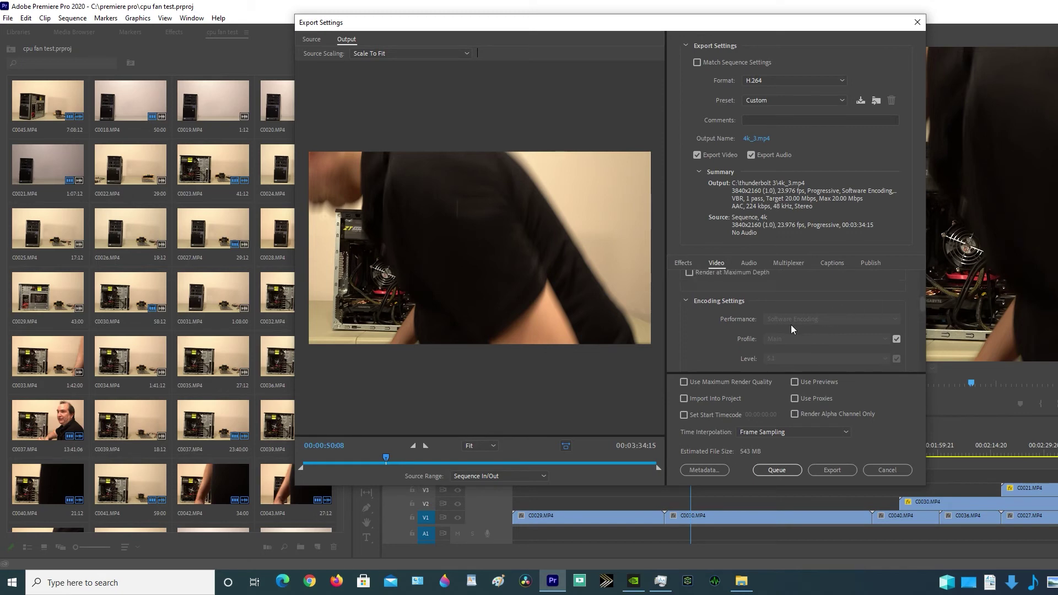
mouse_move(785, 326)
left_click_drag(924, 303, 921, 354)
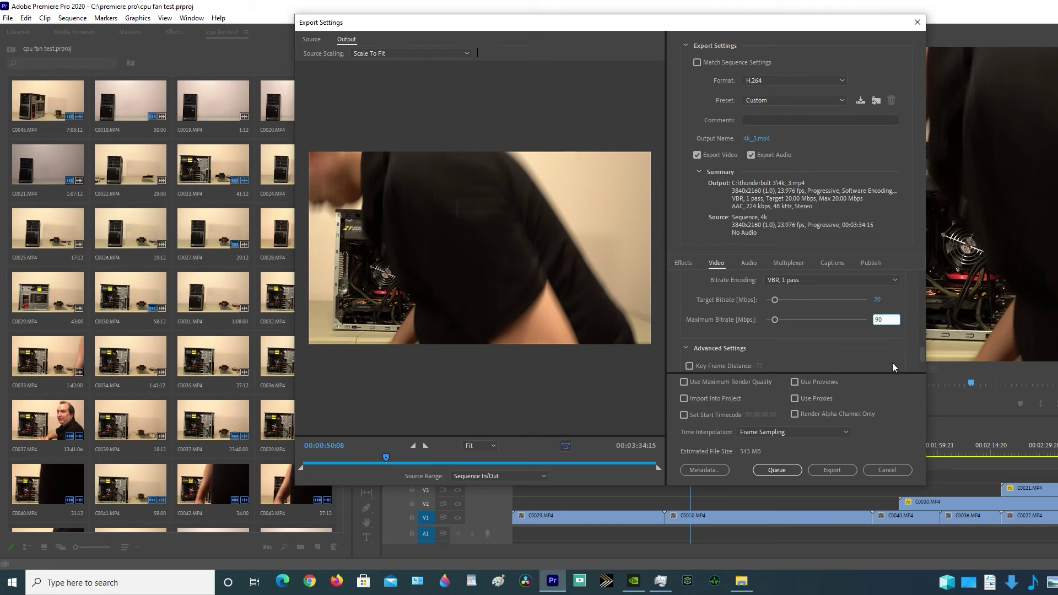
key("Return")
- Start the CPU-only export of 4k_3.mp4 and view CPU usage in Task Manager
left_click(830, 472)
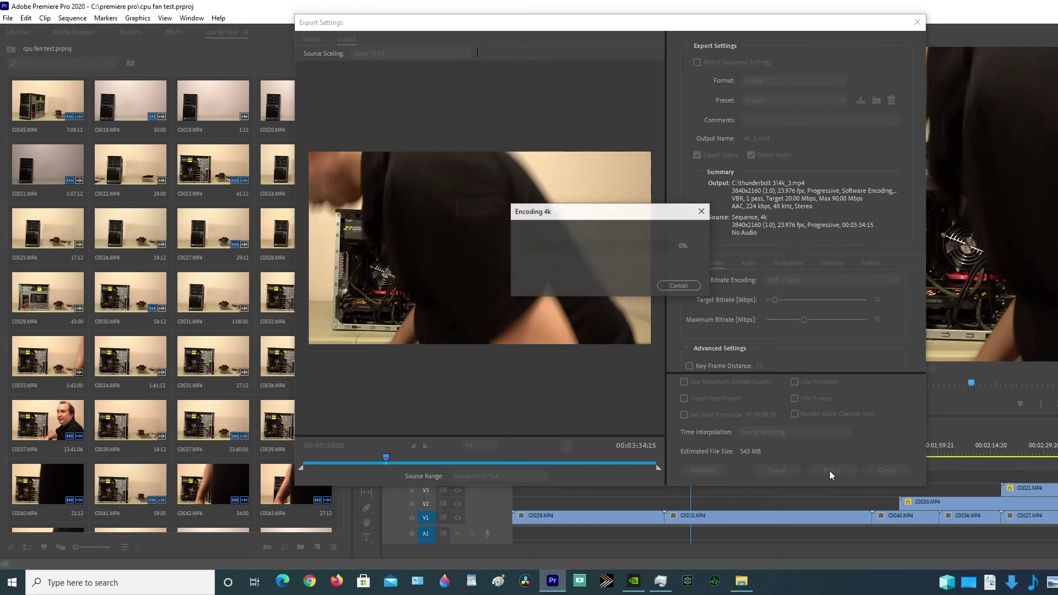
left_click(660, 585)
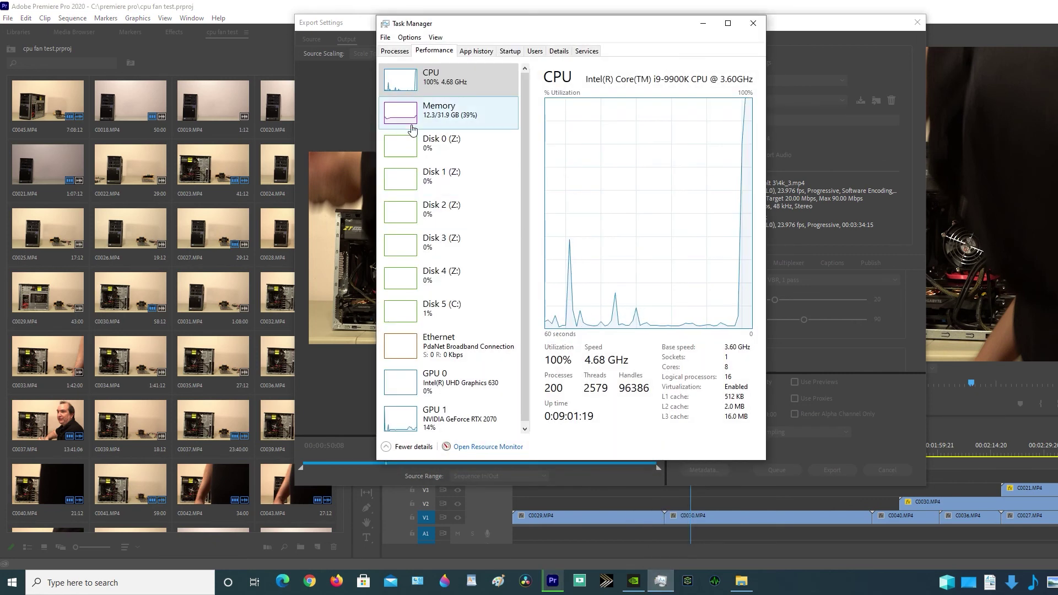